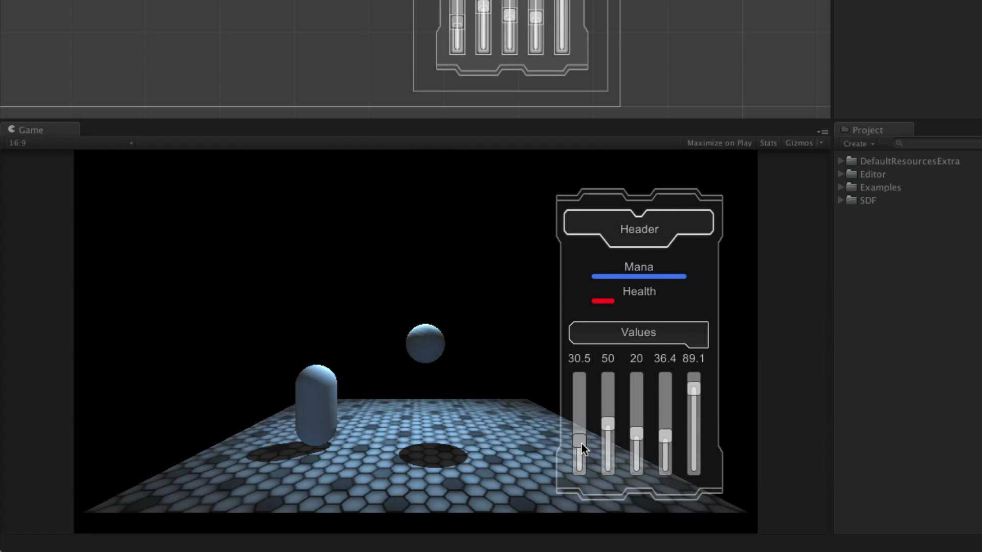
Raise the first in-game slider to 77.2 and the third to about 42.6
mouse_move(582, 443)
left_mouse_down()
mouse_move(609, 377)
mouse_move(607, 423)
mouse_move(635, 392)
mouse_move(634, 445)
mouse_move(633, 417)
mouse_move(634, 427)
left_mouse_up()
mouse_move(634, 433)
left_mouse_down()
mouse_move(636, 391)
mouse_move(631, 443)
mouse_move(637, 377)
mouse_move(636, 469)
mouse_move(642, 416)
left_mouse_up()
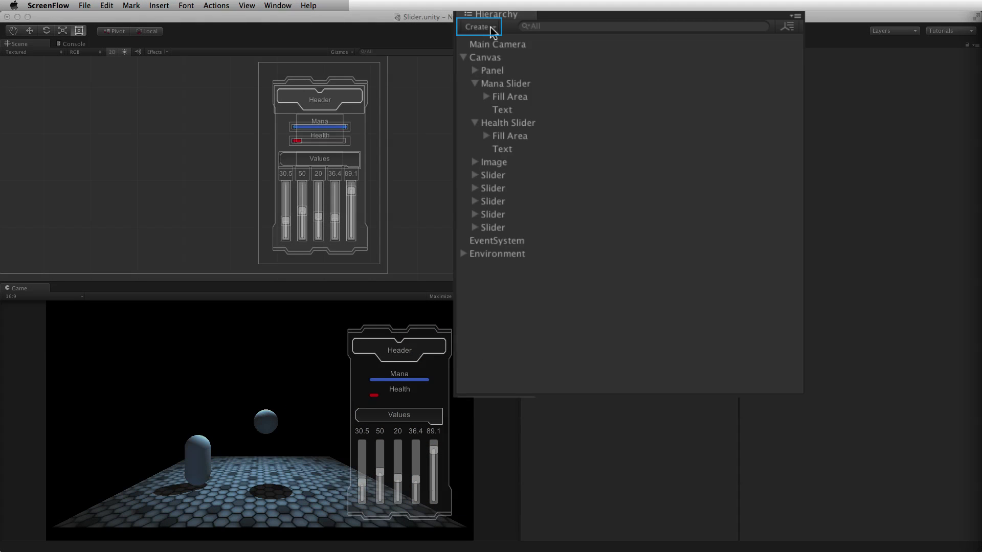
Create a UI Slider under the Canvas and move it to the upper left (Pos X 8, Pos Y 30)
left_click(486, 27)
left_click(620, 186)
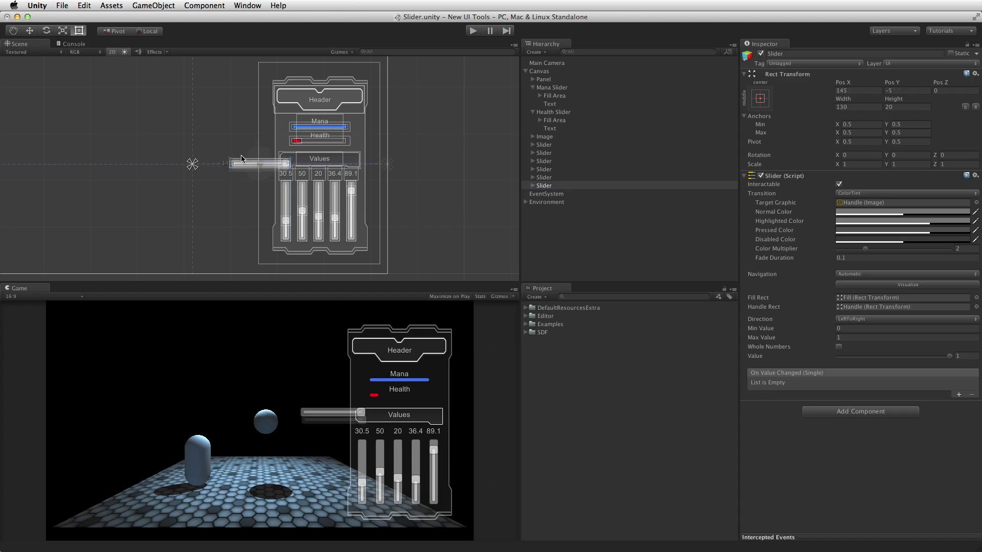
left_click_drag(242, 172, 196, 150)
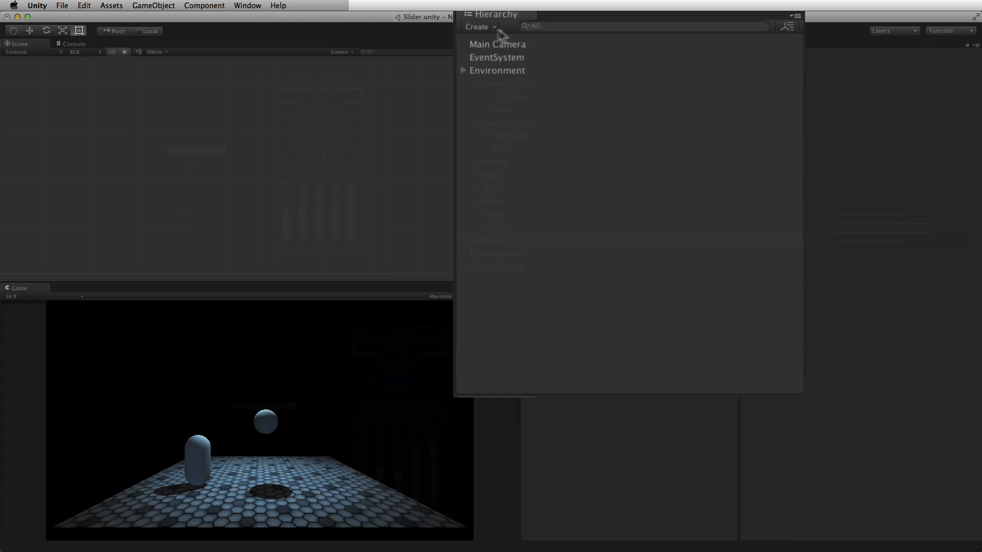
left_click(484, 26)
left_click(611, 190)
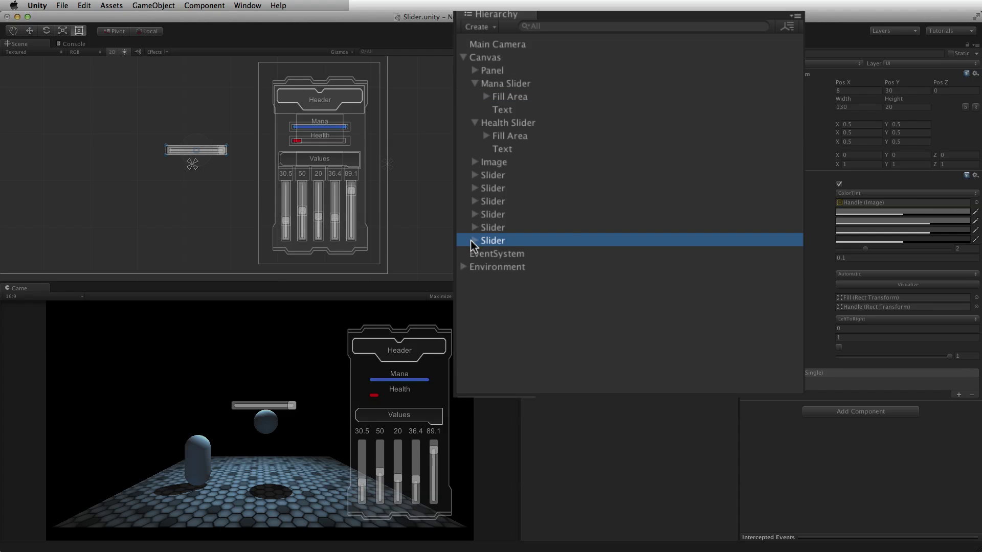
Expand the Slider and inspect its Background, Fill and Handle children in turn
left_click(472, 241, "alt")
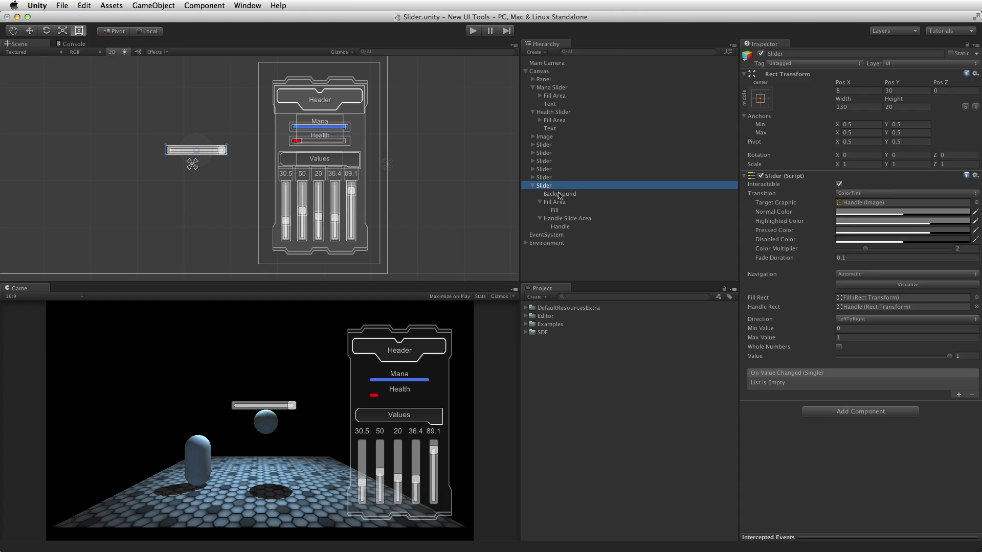
left_click(559, 195)
left_click(564, 211)
left_click(571, 227)
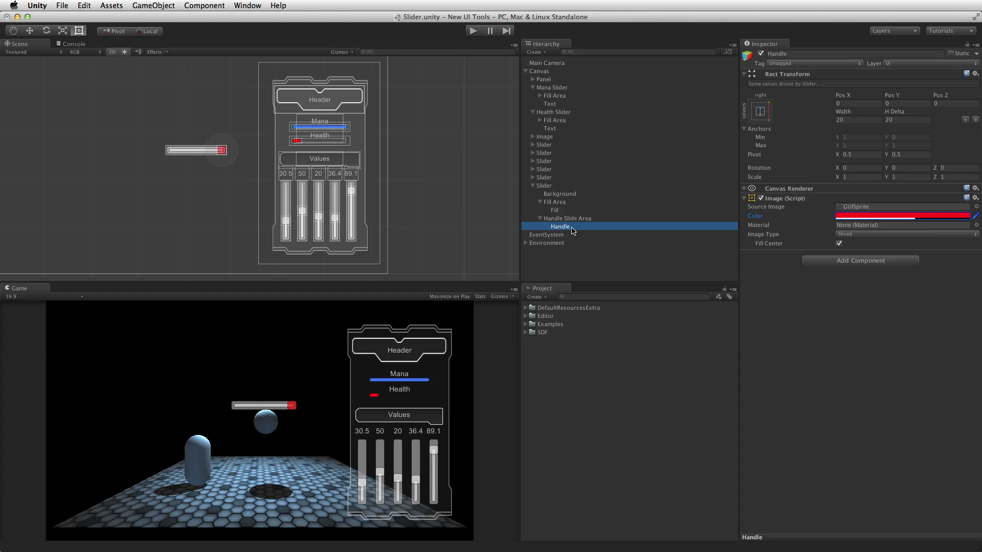
Select the Slider to show its Slider (Script) component, then enter Play mode
left_click(544, 185)
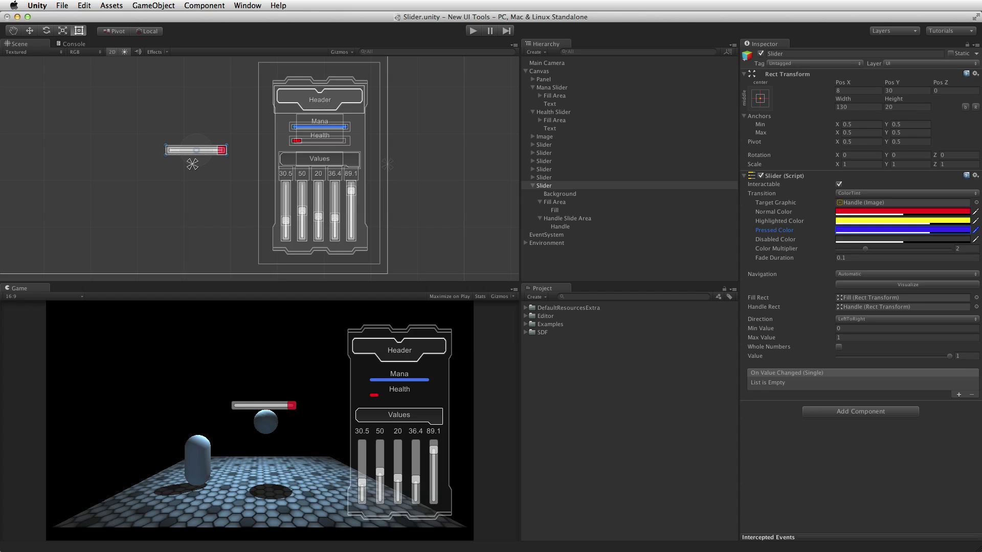
key("ctrl+p")
left_click(293, 407)
left_click_drag(293, 408, 281, 411)
left_click_drag(279, 408, 267, 408)
key("ctrl+p")
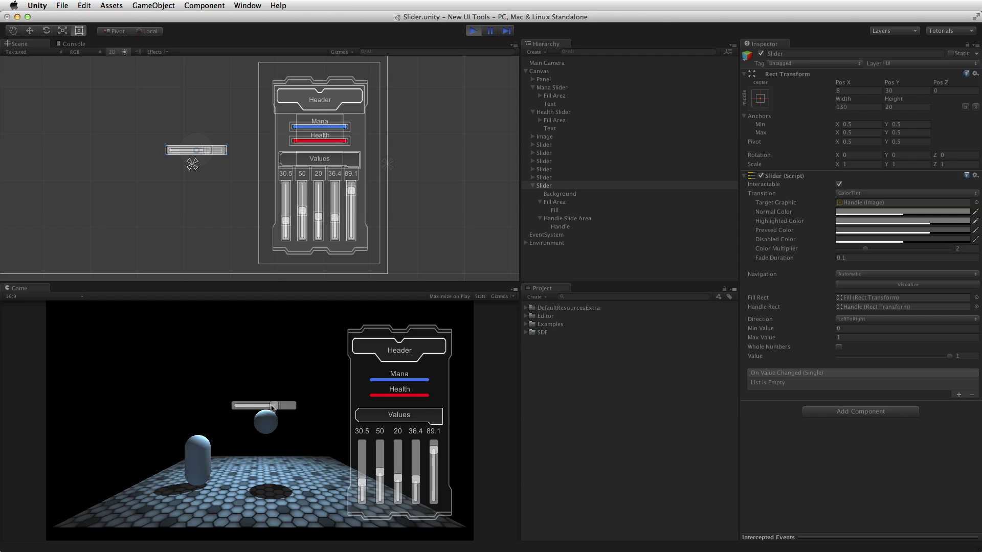
left_click_drag(291, 406, 235, 406)
left_click_drag(236, 406, 295, 409)
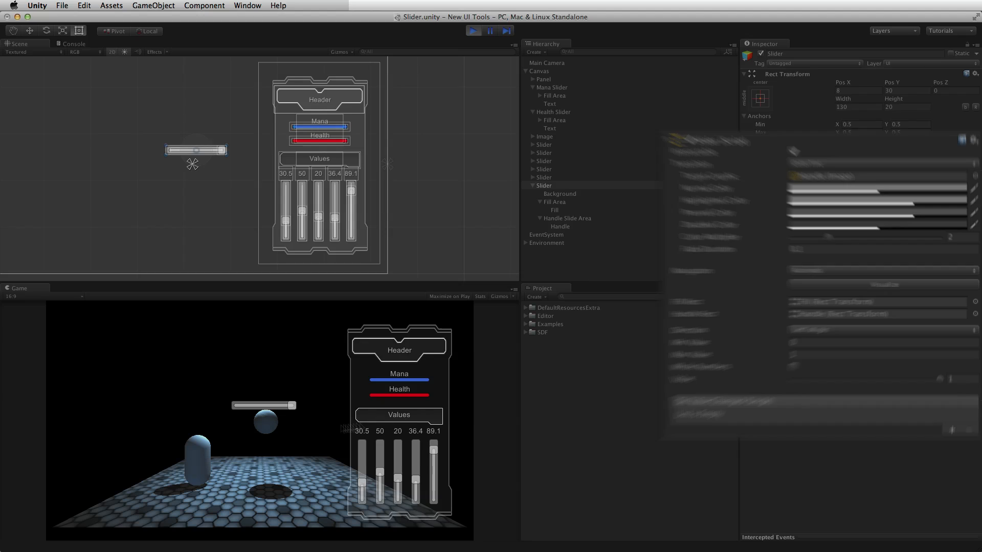
left_click(906, 338)
left_click(906, 338)
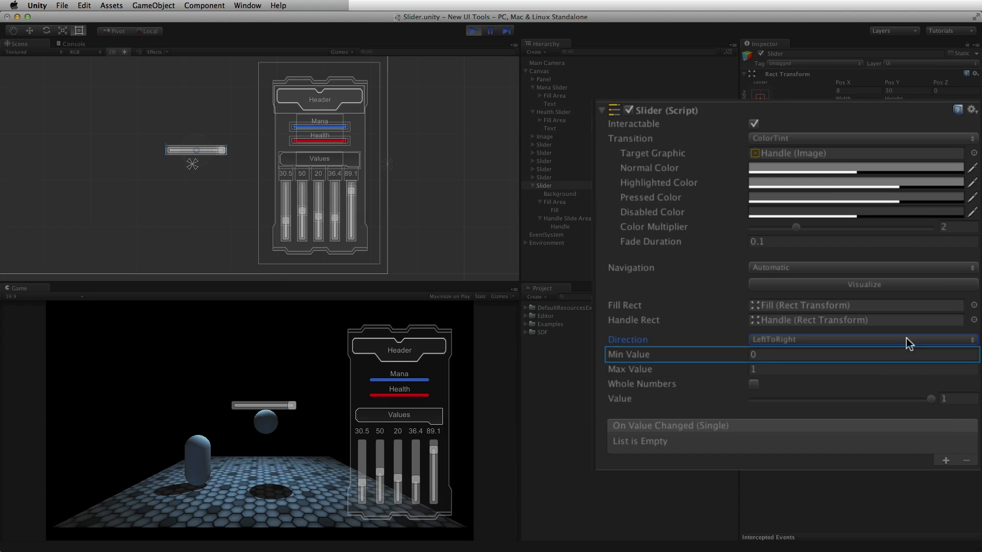
Try Max Value and Whole Numbers while dragging the in-game slider to middle and maximum
left_click(774, 369)
type("0")
left_click(754, 383)
mouse_move(236, 405)
left_mouse_down()
mouse_move(264, 407)
mouse_move(267, 416)
mouse_move(230, 414)
left_mouse_up()
type("75")
left_click(751, 384)
left_click(752, 384)
mouse_move(236, 406)
left_mouse_down()
mouse_move(297, 413)
mouse_move(265, 406)
left_mouse_up()
Exit Play mode and set the slider's Value to 0.276
left_click(474, 34)
left_click(955, 398)
type("0.276")
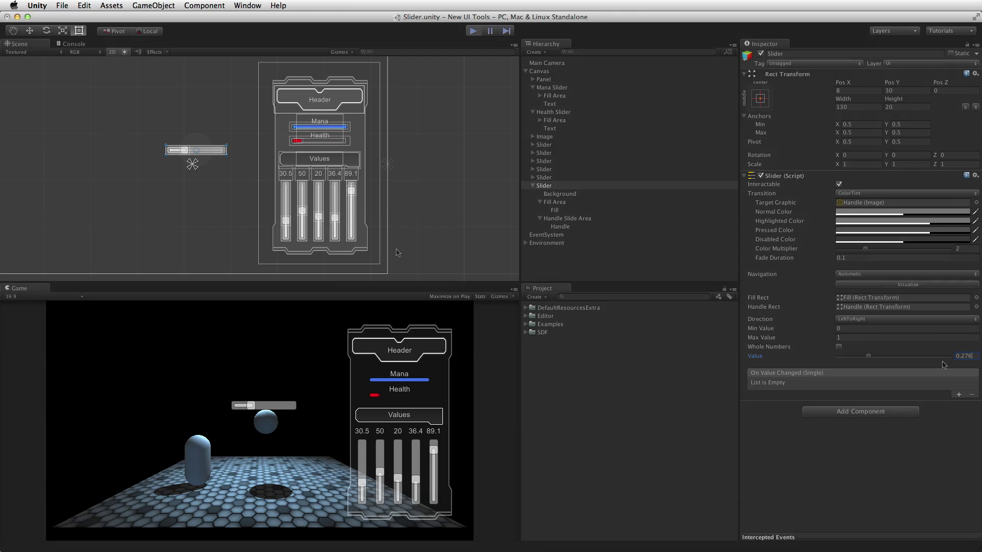
key("super+p")
mouse_move(250, 405)
left_mouse_down()
mouse_move(291, 407)
mouse_move(244, 407)
mouse_move(278, 408)
mouse_move(255, 407)
left_mouse_up()
left_click(543, 185)
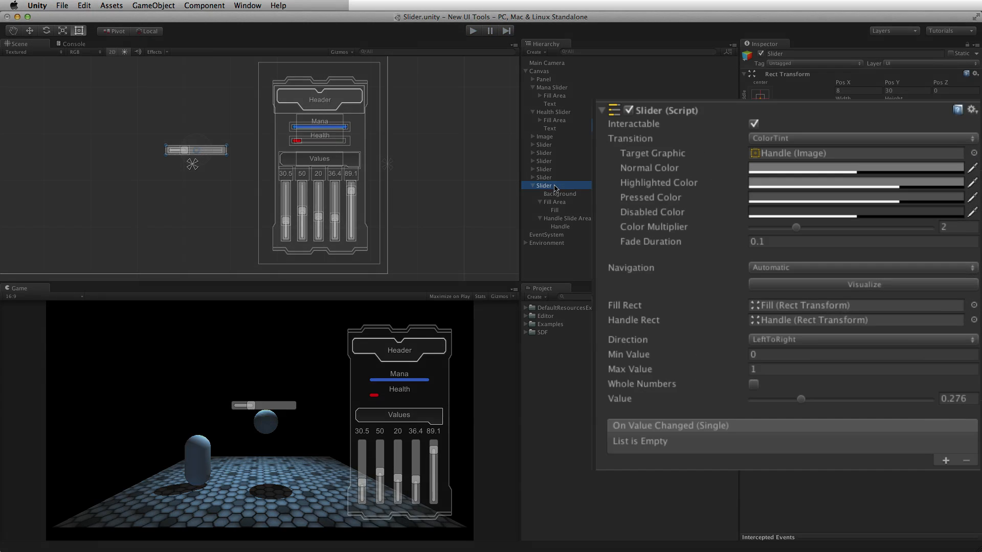
Add an On Value Changed entry with Main Camera as target and list its functions
left_click(945, 460)
left_click(557, 63)
left_click_drag(557, 64, 693, 437)
left_click(800, 442)
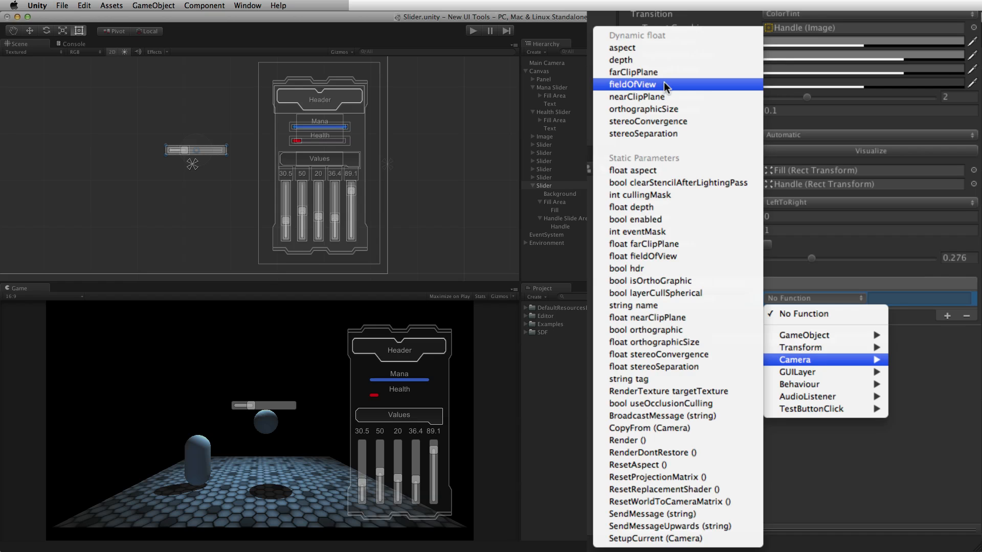
mouse_move(795, 360)
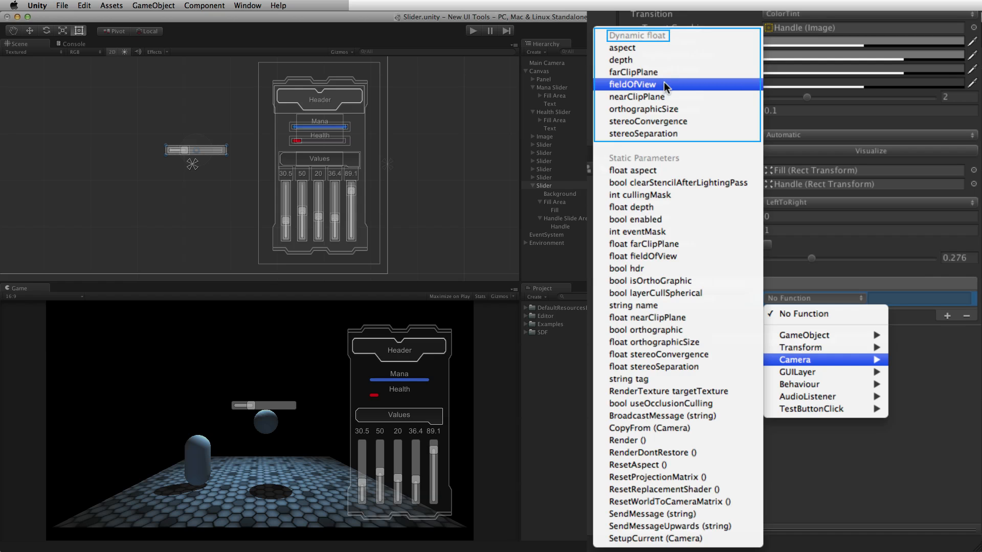
Bind the event to Camera fieldOfView, set Min 30 and Max 90, and drag the Value to widen the view
mouse_move(804, 335)
left_click(631, 85)
left_click(805, 217)
type("30")
key("Tab")
type("90")
key("Tab")
key("Tab")
type("60")
mouse_move(849, 259)
left_mouse_down()
mouse_move(903, 256)
mouse_move(859, 258)
left_mouse_up()
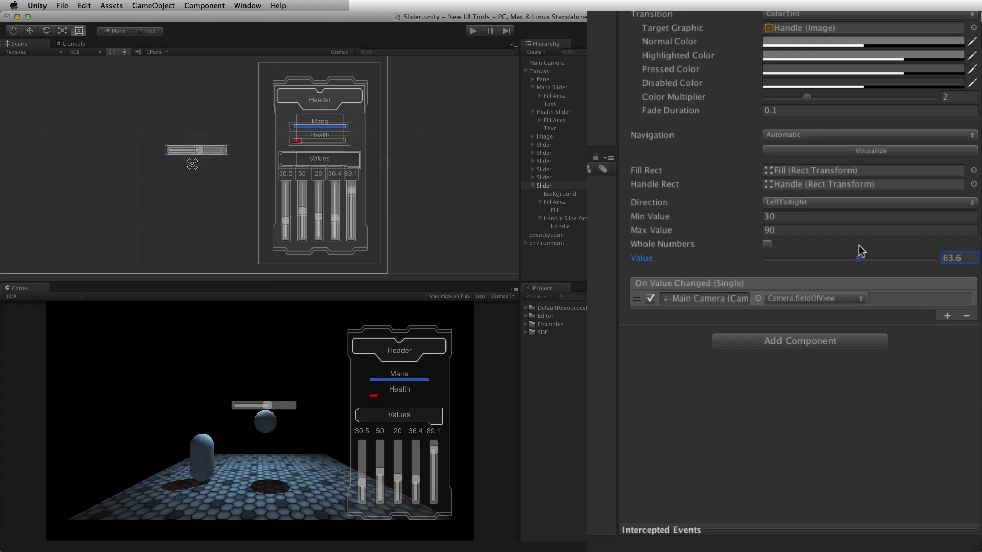